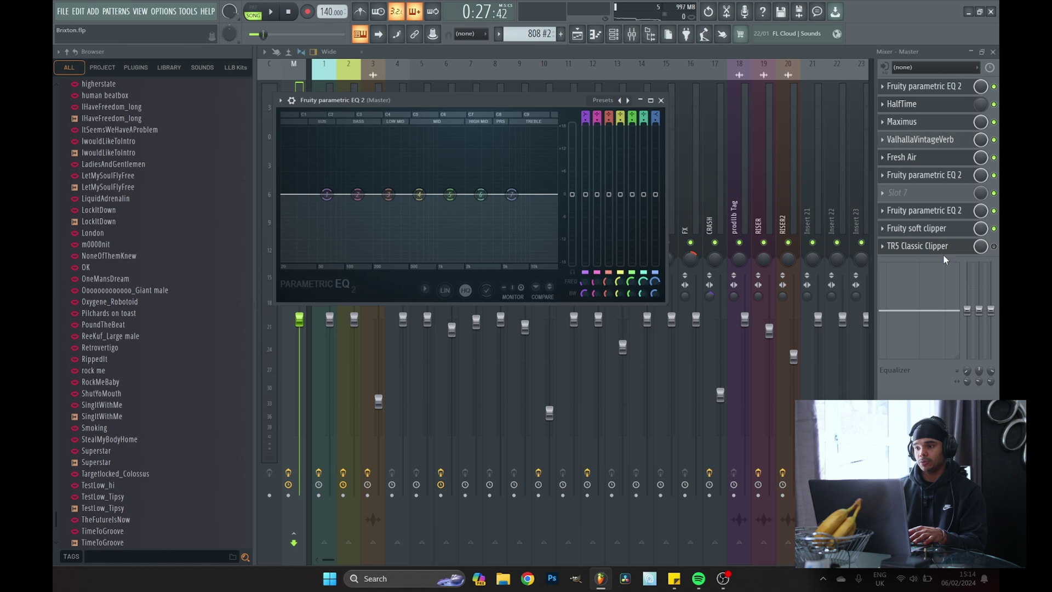
# - Raise the main level of the parametric EQ before the master's soft clipper to about 7.9 dB during playback
pyautogui.click(970, 234)
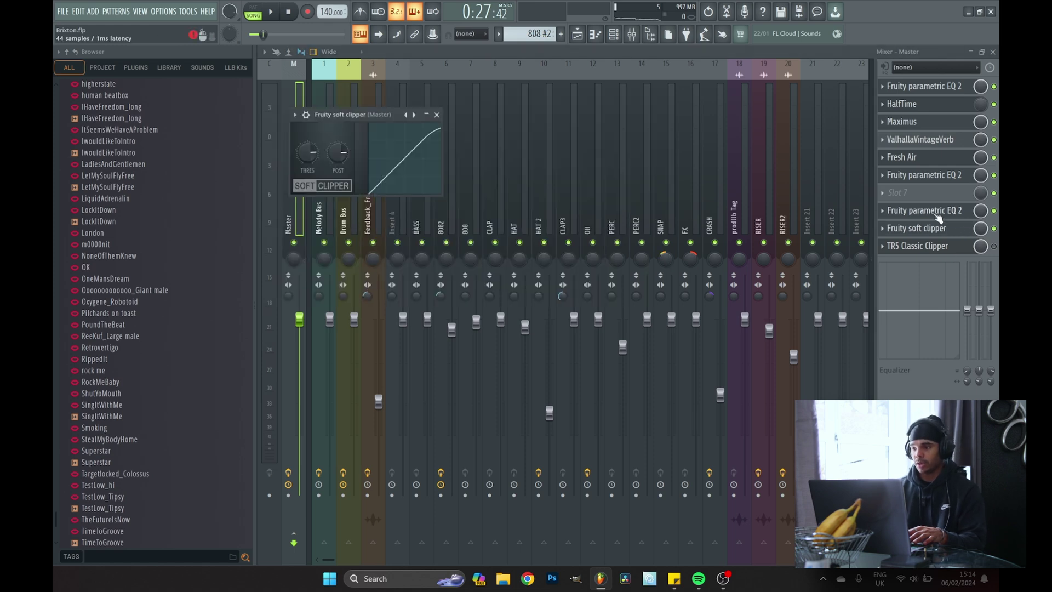
pyautogui.click(938, 216)
pyautogui.press('space')
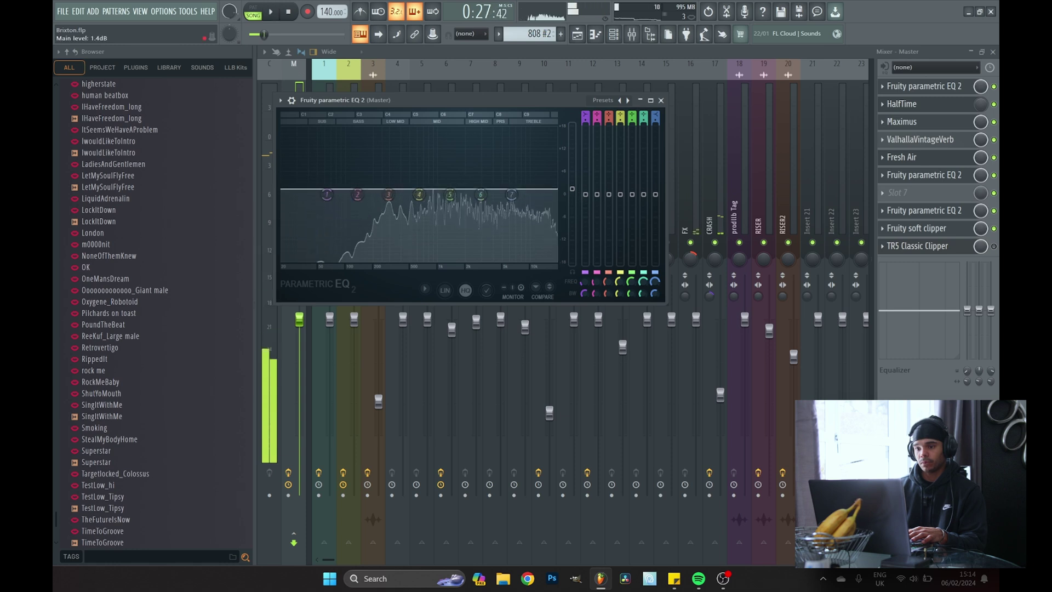
pyautogui.moveTo(576, 201); pyautogui.dragTo(576, 192)
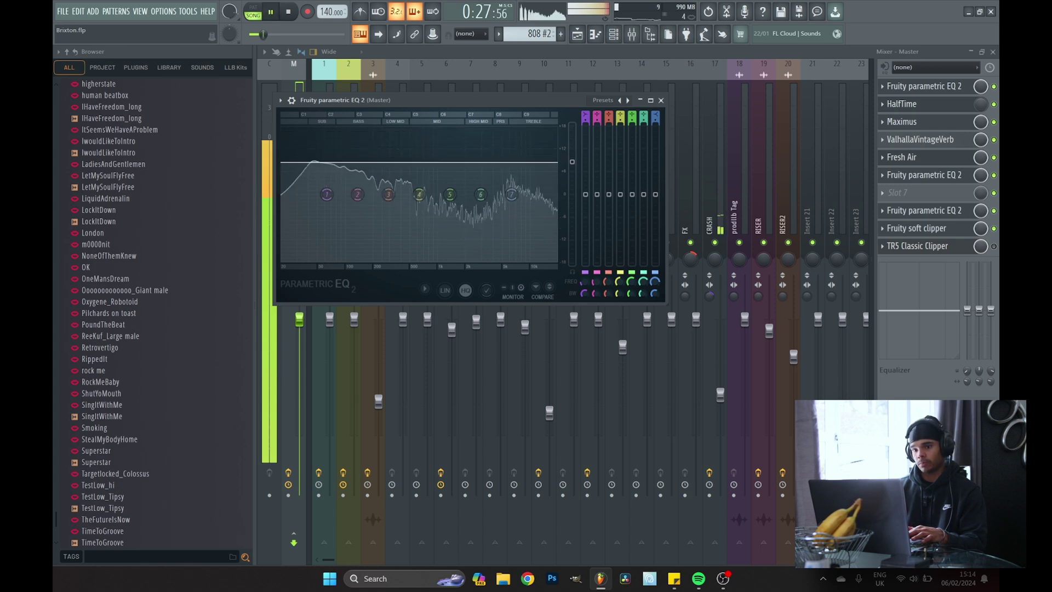
pyautogui.press('space')
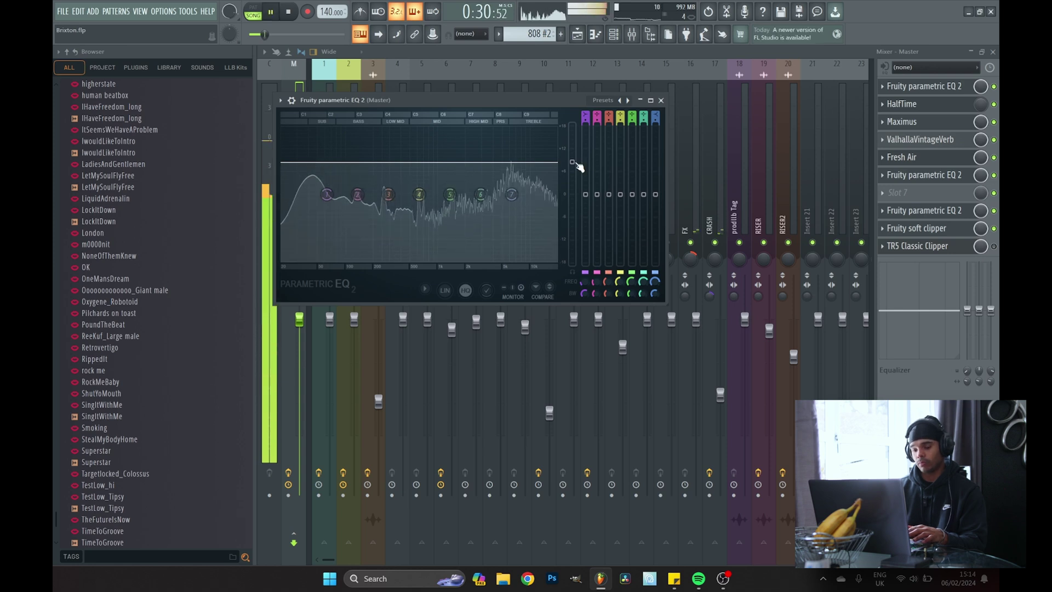
pyautogui.moveTo(572, 161); pyautogui.dragTo(572, 164)
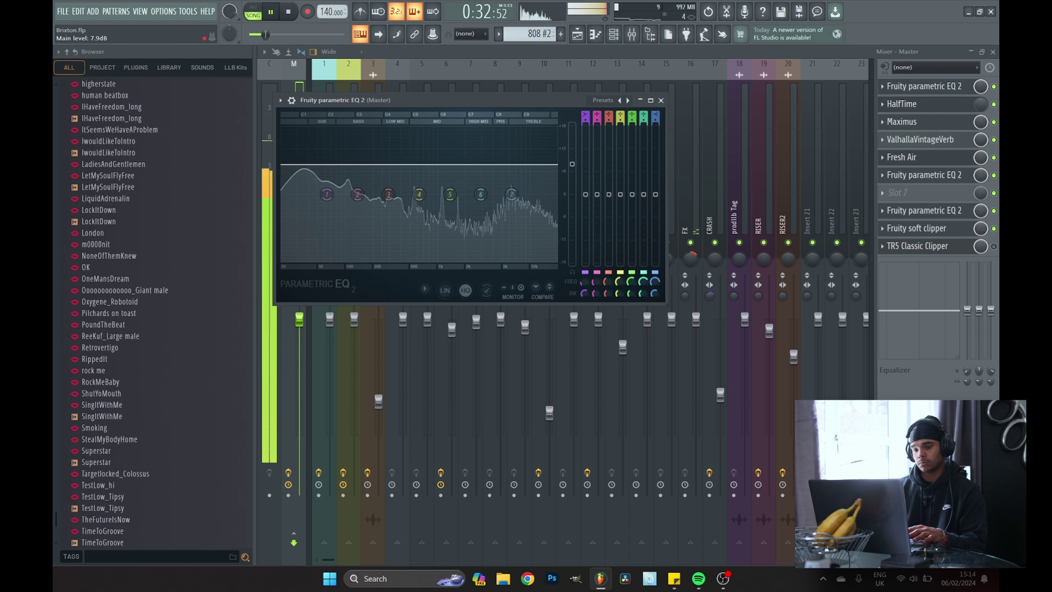
# - Compare the master's parametric EQ and soft clipper chain with the TR5 Classic Clipper by switching their bypass states during playback
pyautogui.click(893, 210)
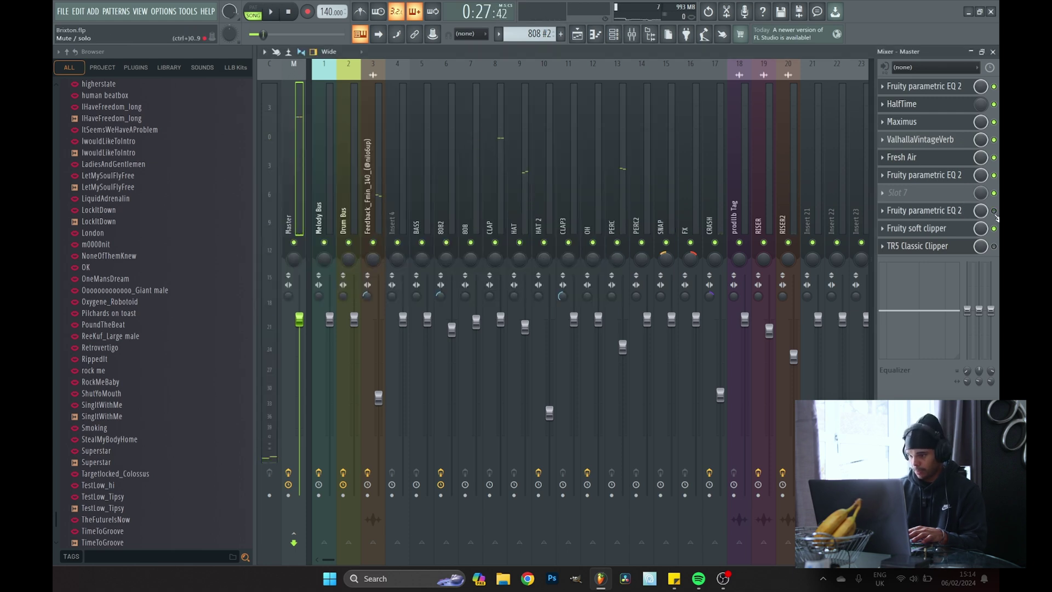
pyautogui.press('space')
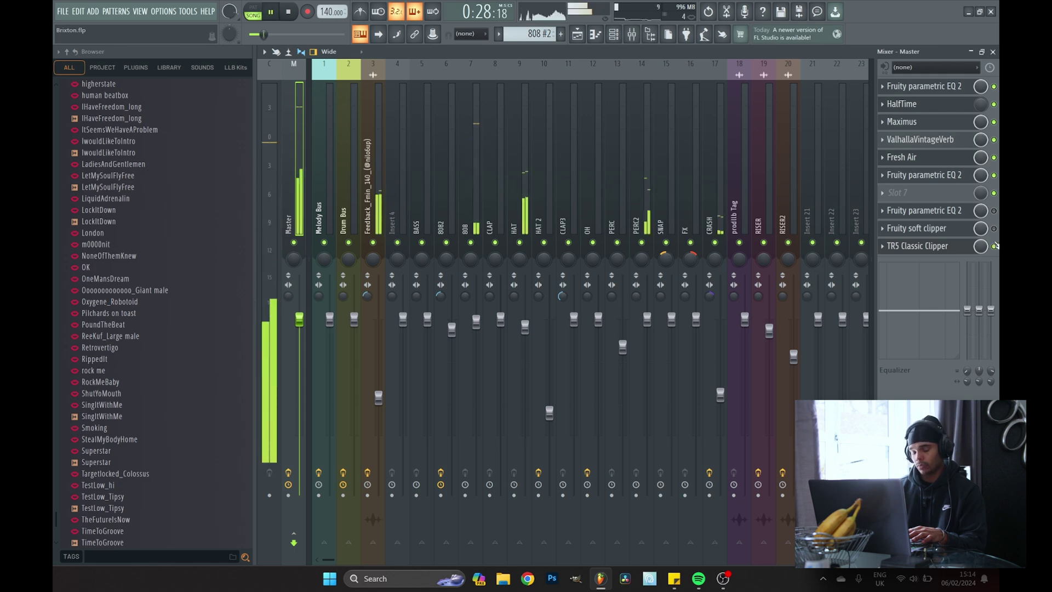
pyautogui.click(994, 246)
pyautogui.click(993, 229)
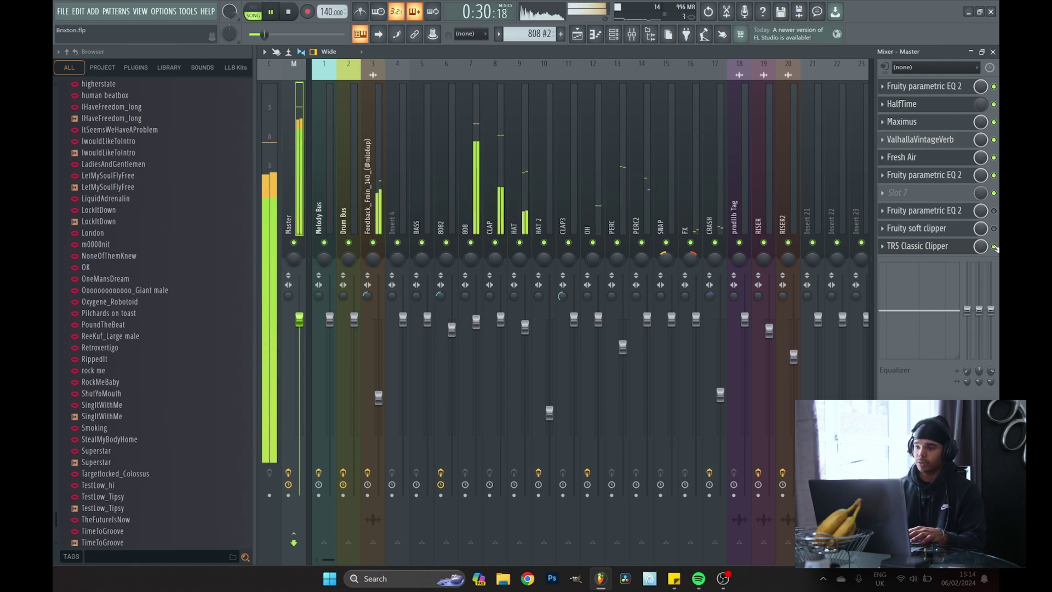
pyautogui.click(994, 210)
pyautogui.press('space')
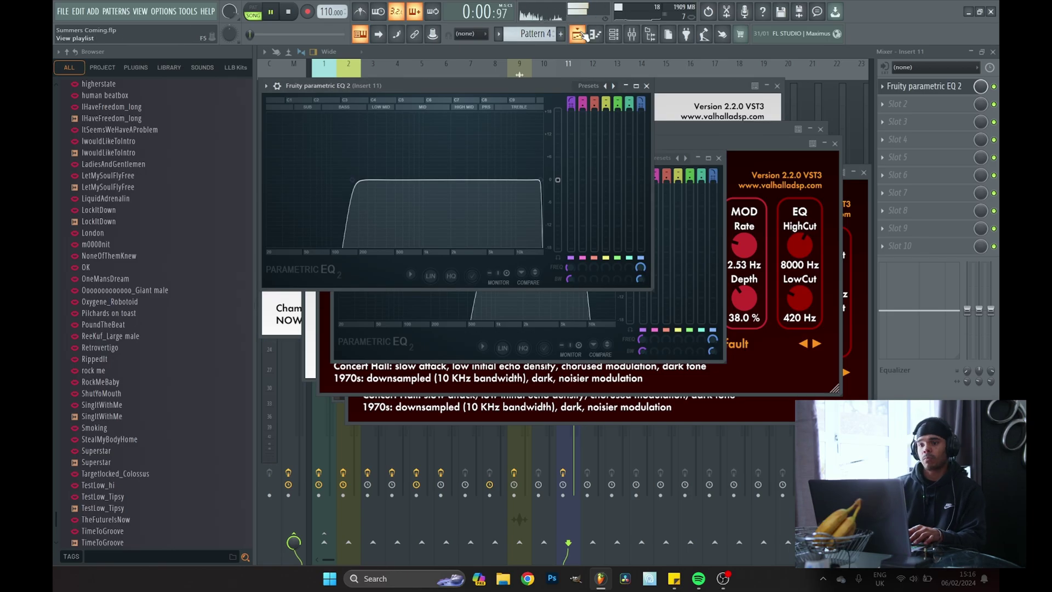
# - Show the playlist of the Summers Coming project and listen to the start of the arrangement
pyautogui.click(589, 33)
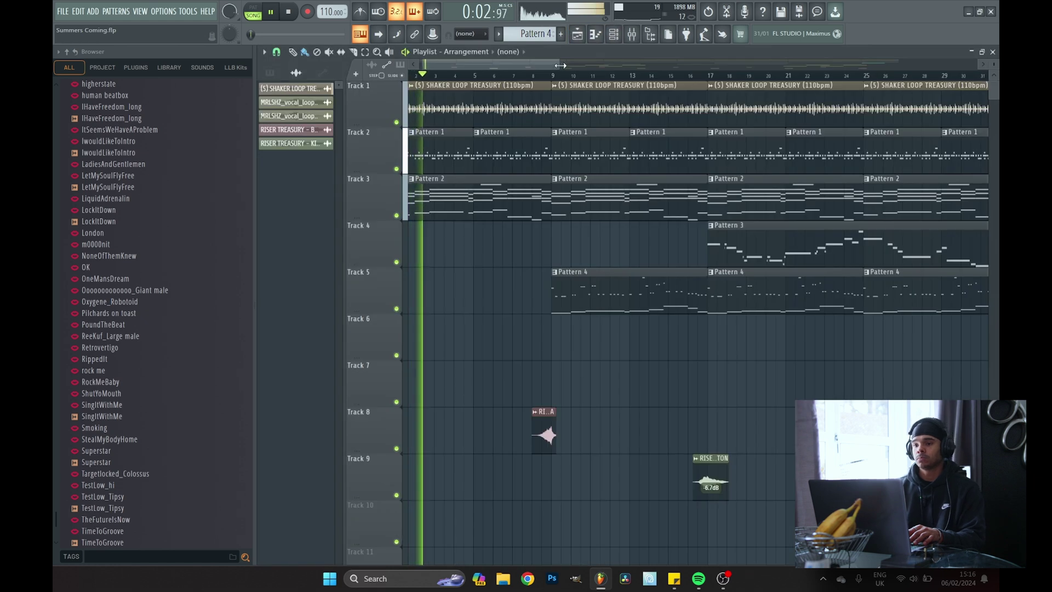
pyautogui.press('space')
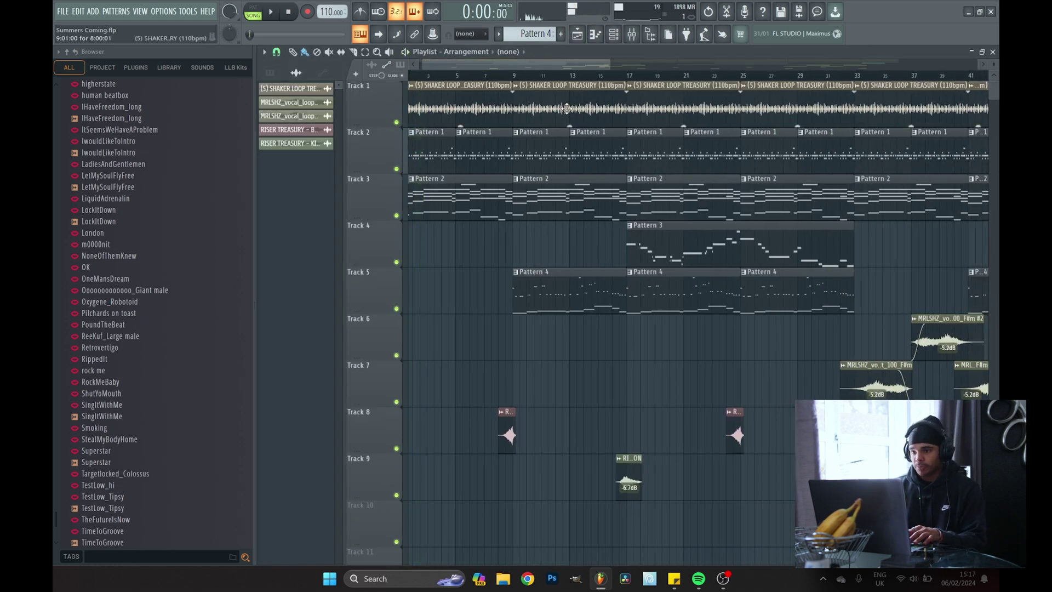
# - Select the master track in the mixer and bypass its TR5 Classic Clipper
pyautogui.click(636, 35)
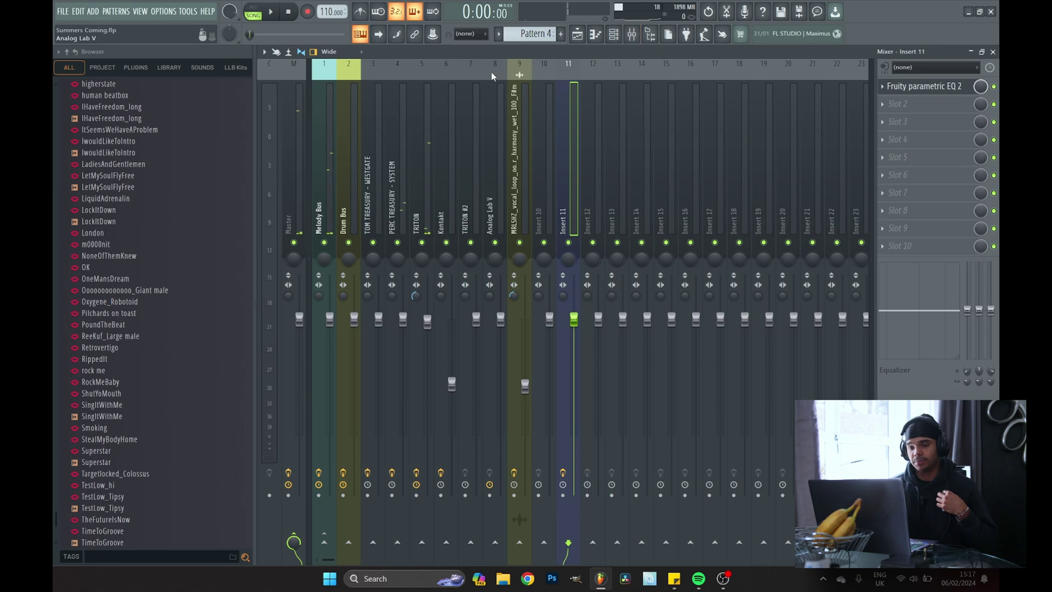
pyautogui.click(299, 177)
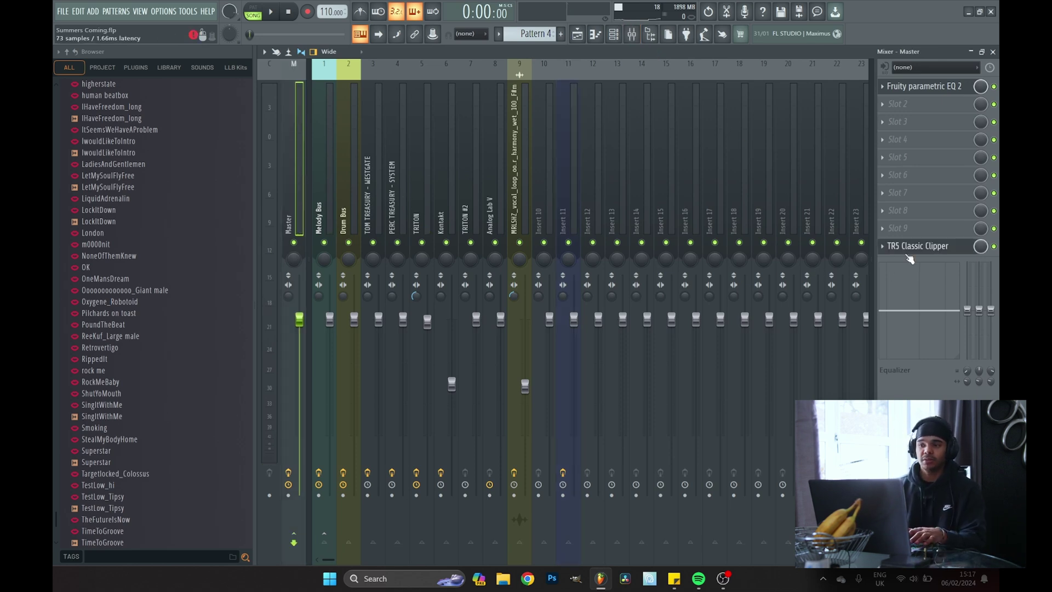
pyautogui.click(930, 235)
pyautogui.click(980, 246)
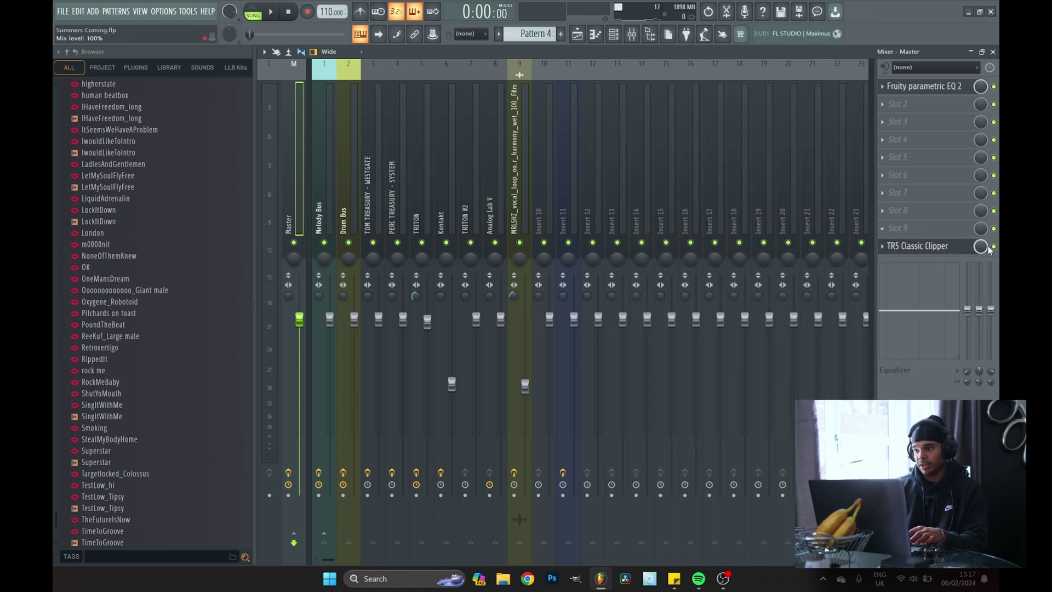
# - Load Fruity Soft Clipper into slot 9 and Fruity Parametric EQ 2 into slot 8 of the master track
pyautogui.click(943, 234)
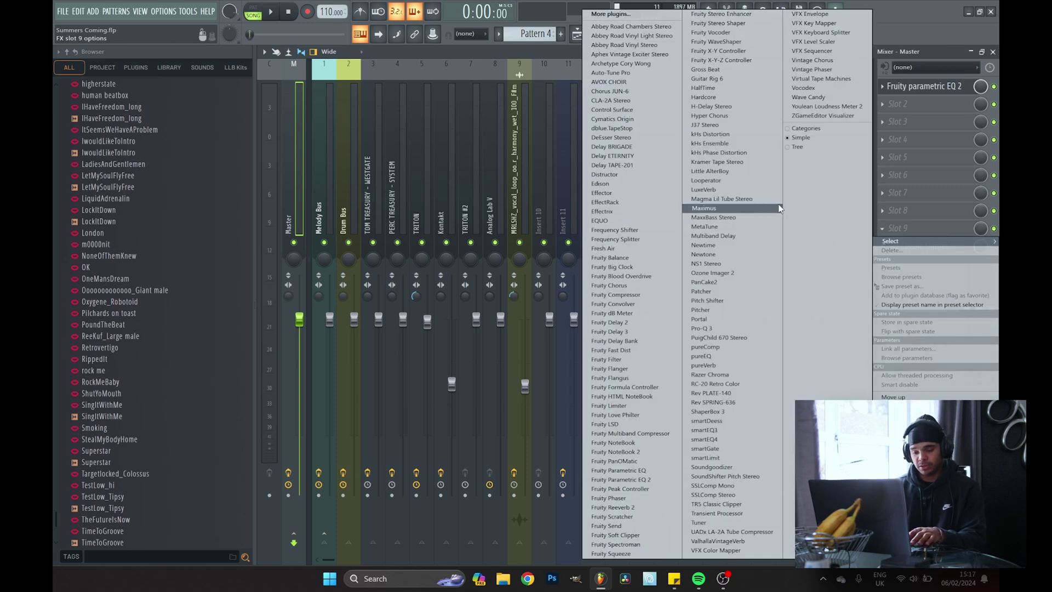
pyautogui.click(618, 534)
pyautogui.click(898, 210)
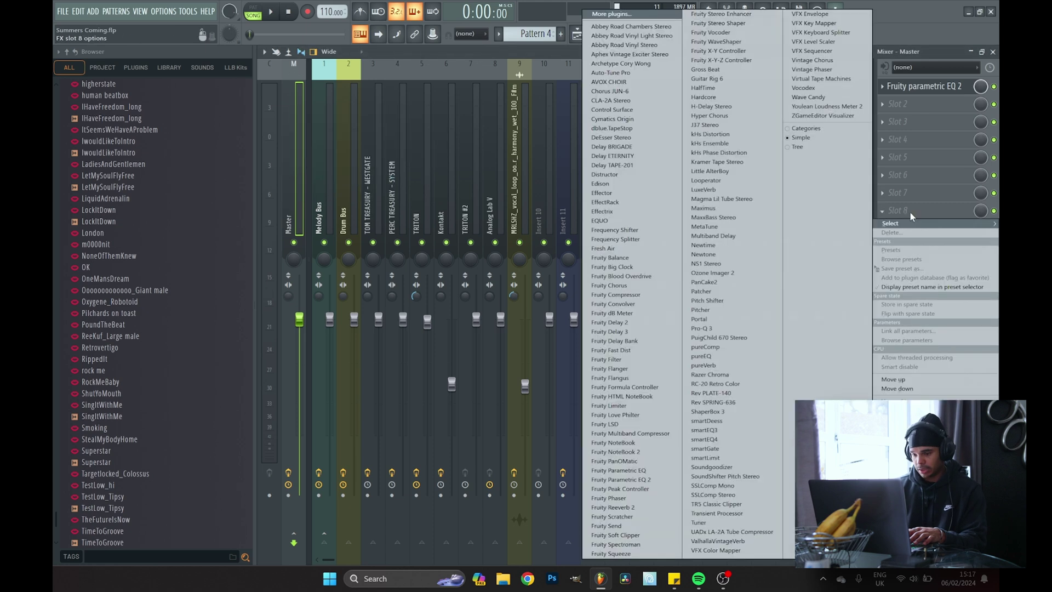
pyautogui.click(634, 481)
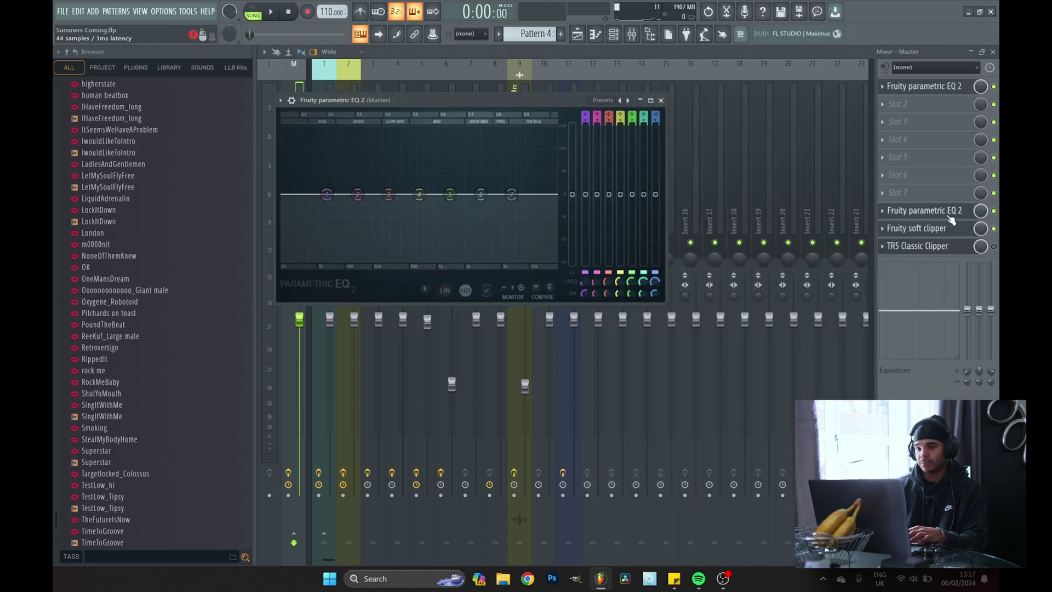
# - Raise the main level of the slot 8 parametric EQ to about 1.7 dB during playback and close its window
pyautogui.moveTo(570, 100); pyautogui.dragTo(829, 128)
pyautogui.press('space')
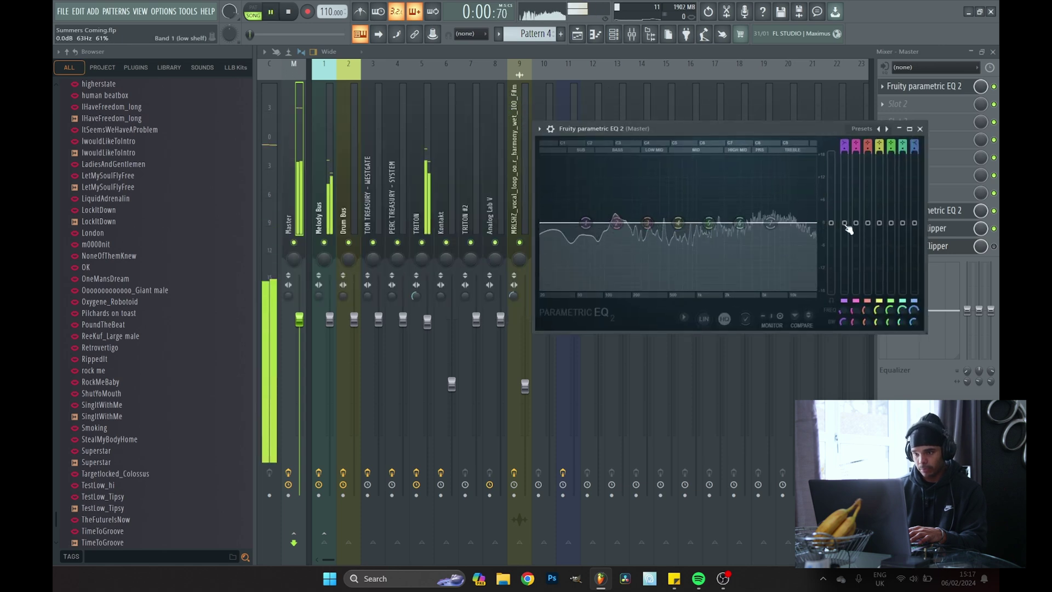
pyautogui.moveTo(832, 223)
pyautogui.mouseDown()
pyautogui.moveTo(831, 203)
pyautogui.moveTo(831, 216)
pyautogui.mouseUp()
pyautogui.press('space')
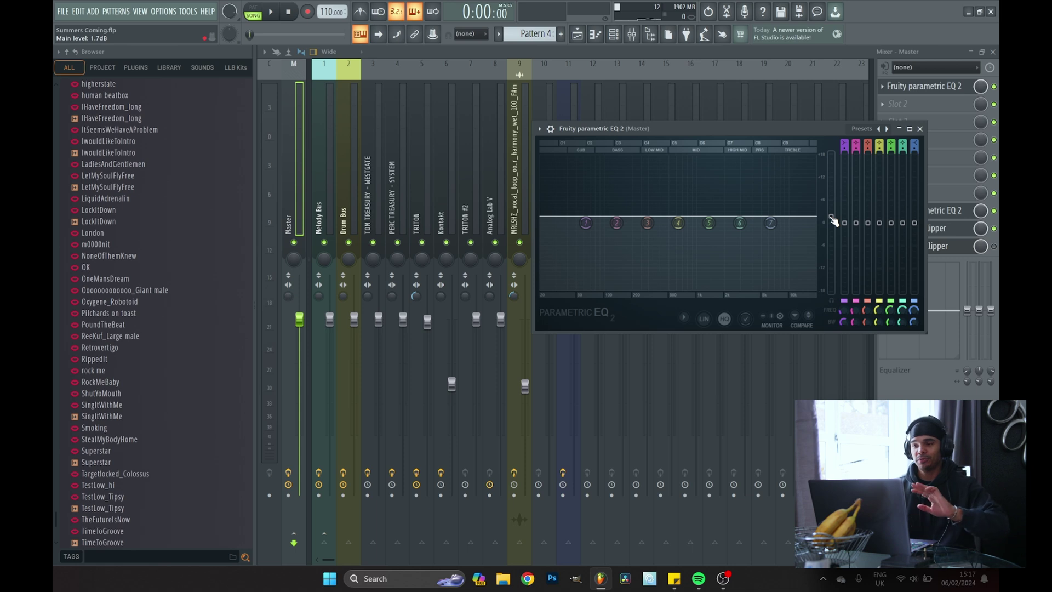
pyautogui.press('space')
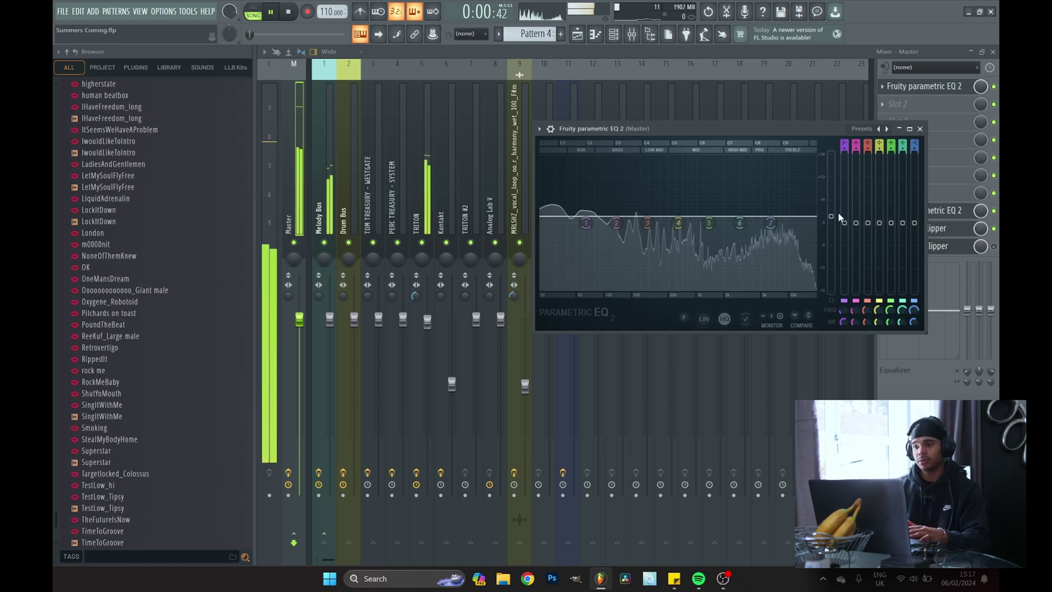
pyautogui.moveTo(835, 248); pyautogui.dragTo(831, 213)
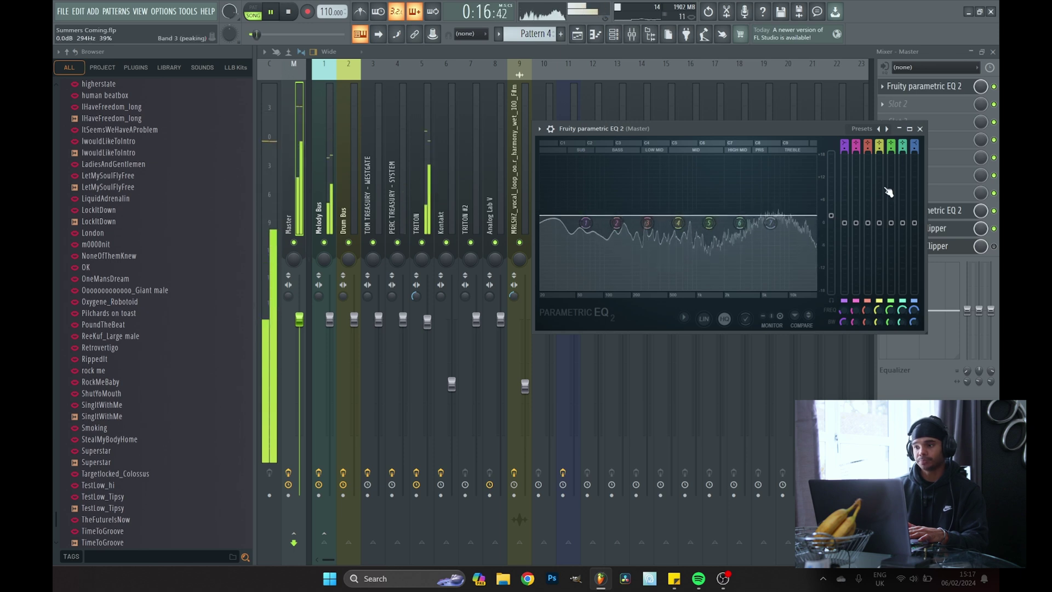
pyautogui.click(920, 128)
pyautogui.press('space')
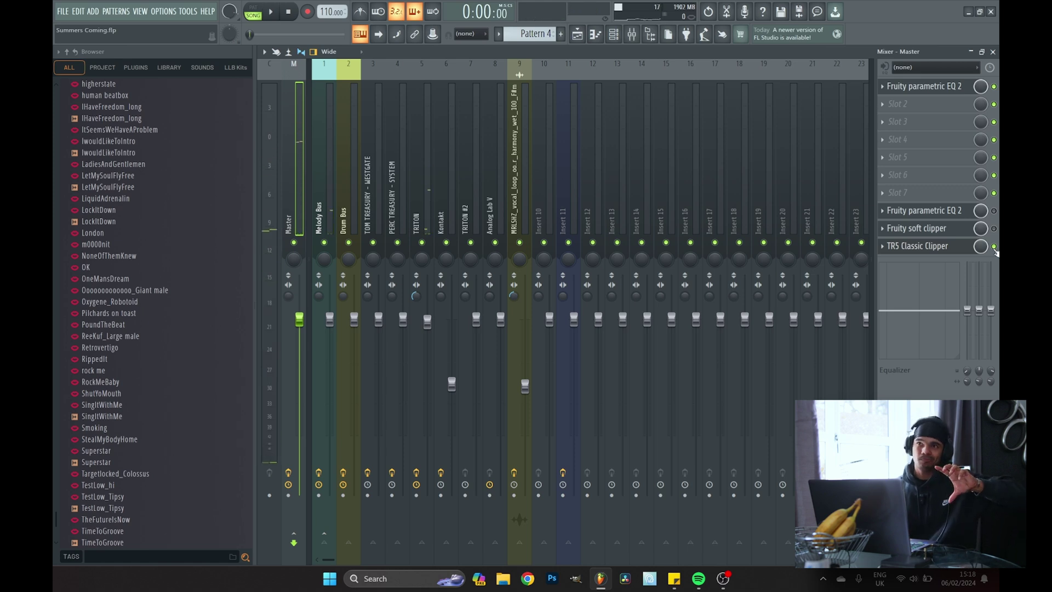
# - Compare the TR5 Classic Clipper with the parametric EQ and soft clipper chain on the master by replaying the song's opening
pyautogui.press('space')
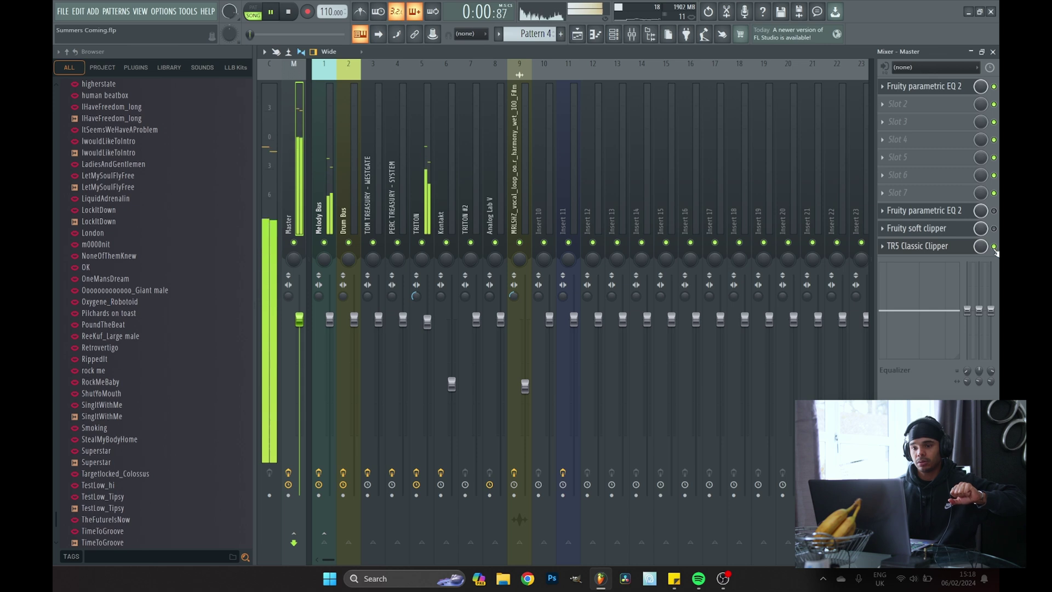
pyautogui.press('space')
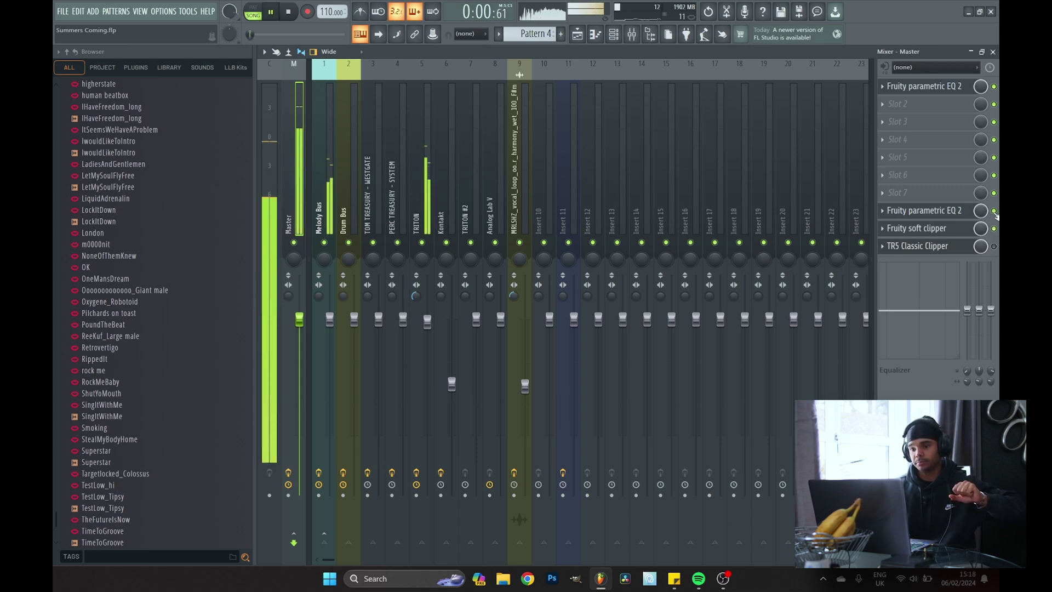
pyautogui.press('space')
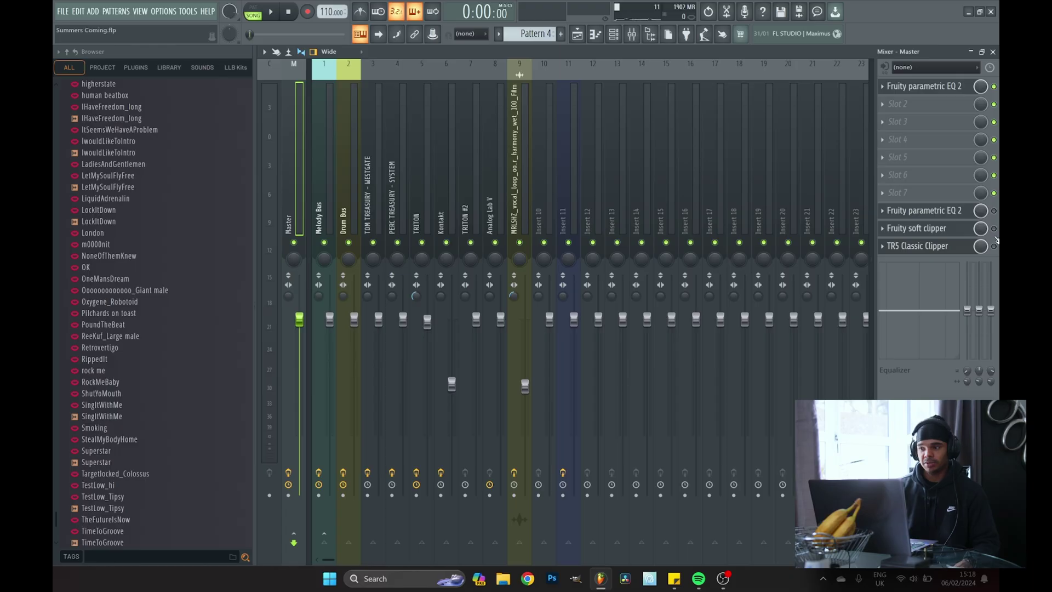
pyautogui.press('space')
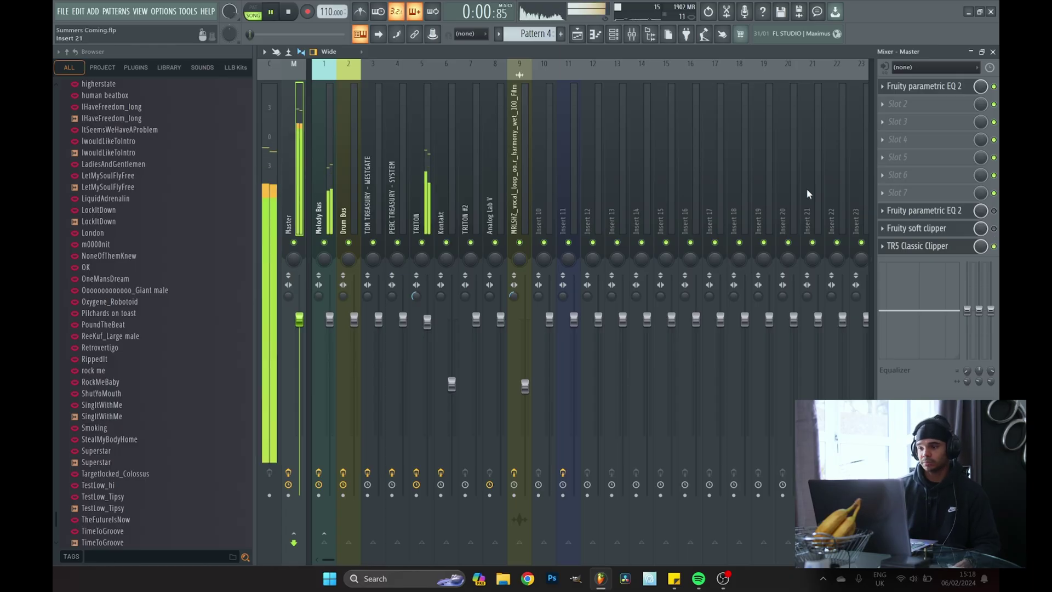
# - Set the gain of the master's TR5 Classic Clipper to 1.0 dB during playback and close the plugin
pyautogui.click(920, 246)
pyautogui.moveTo(489, 241); pyautogui.dragTo(498, 236)
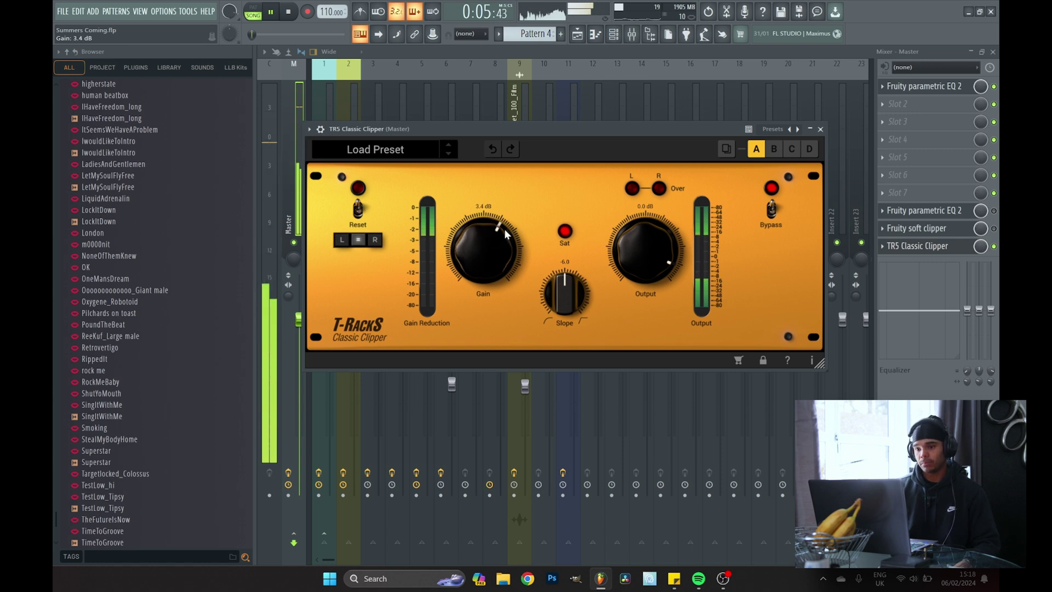
pyautogui.moveTo(504, 236); pyautogui.dragTo(503, 241)
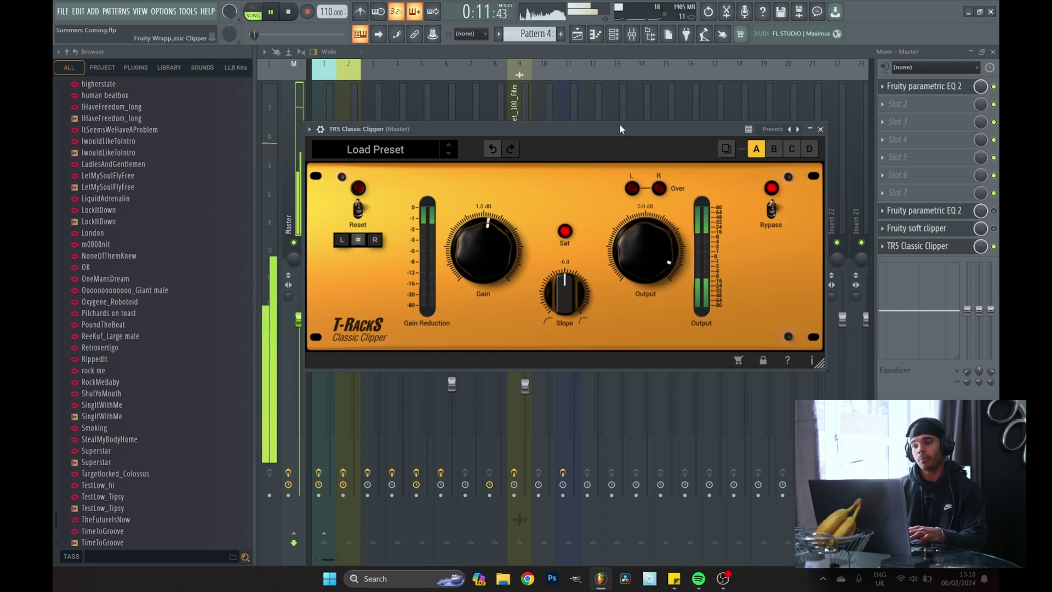
pyautogui.press('space')
pyautogui.click(640, 50)
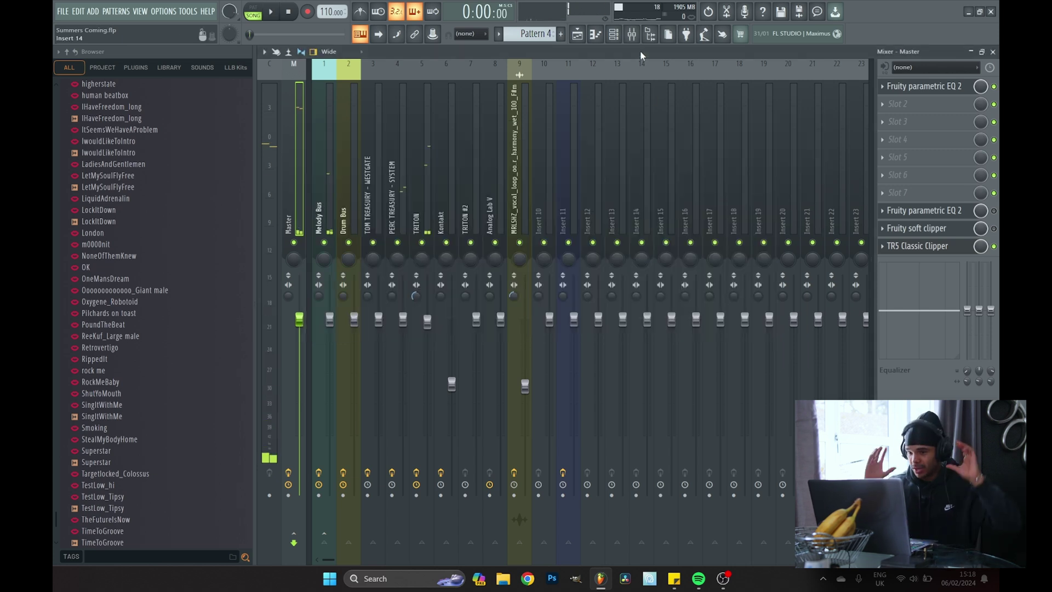